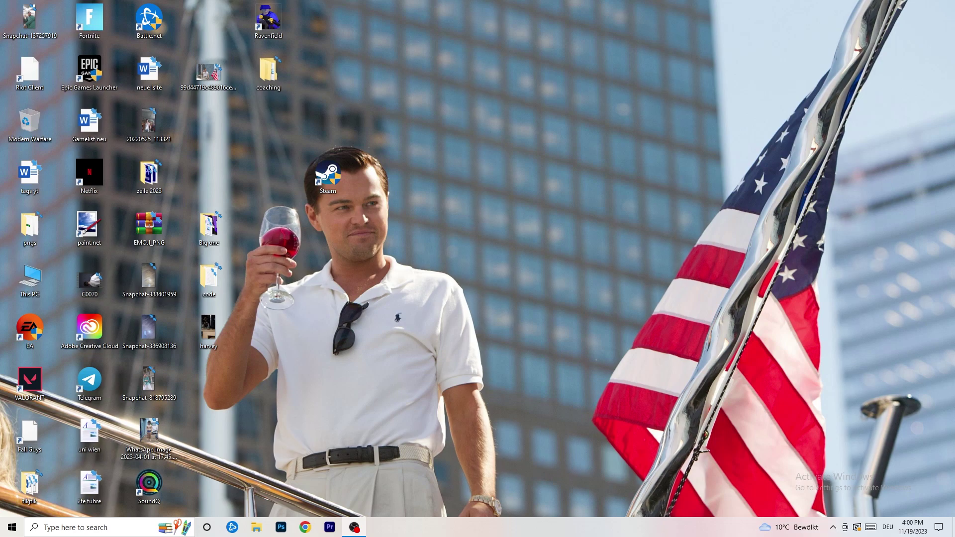
# Bring up the Windows 10 Start menu with the Windows key
pyautogui.press('super')
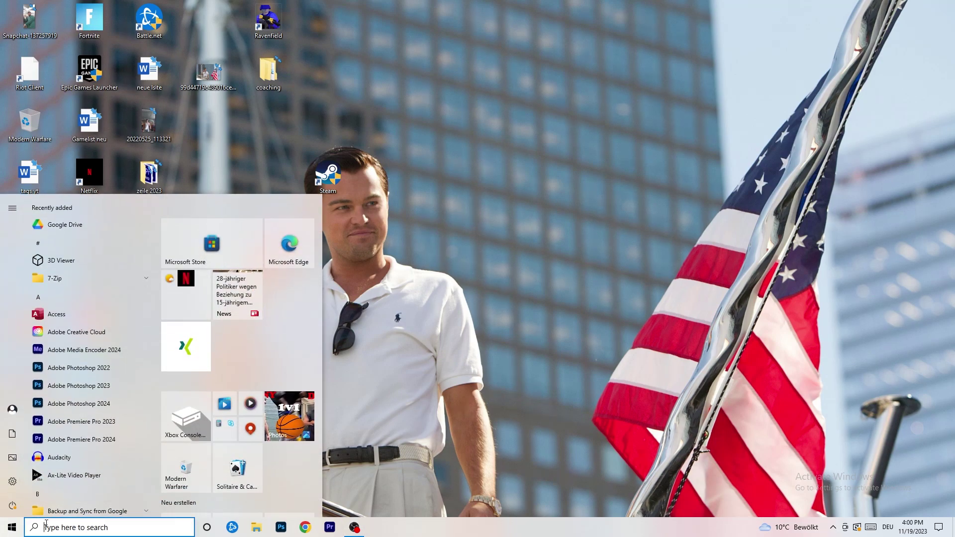
# Launch Settings and go to Gaming, where Xbox Game Bar shows as switched off
pyautogui.click(12, 482)
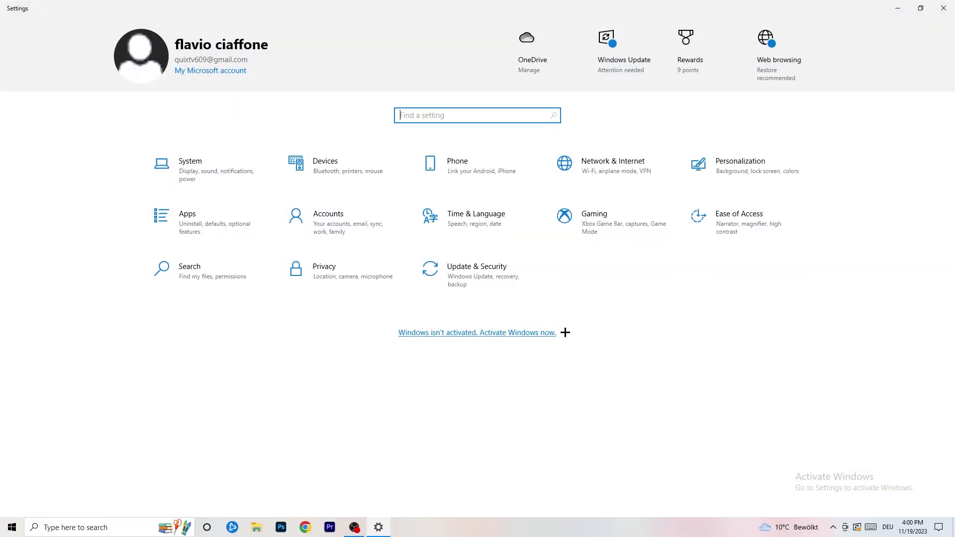
pyautogui.click(620, 239)
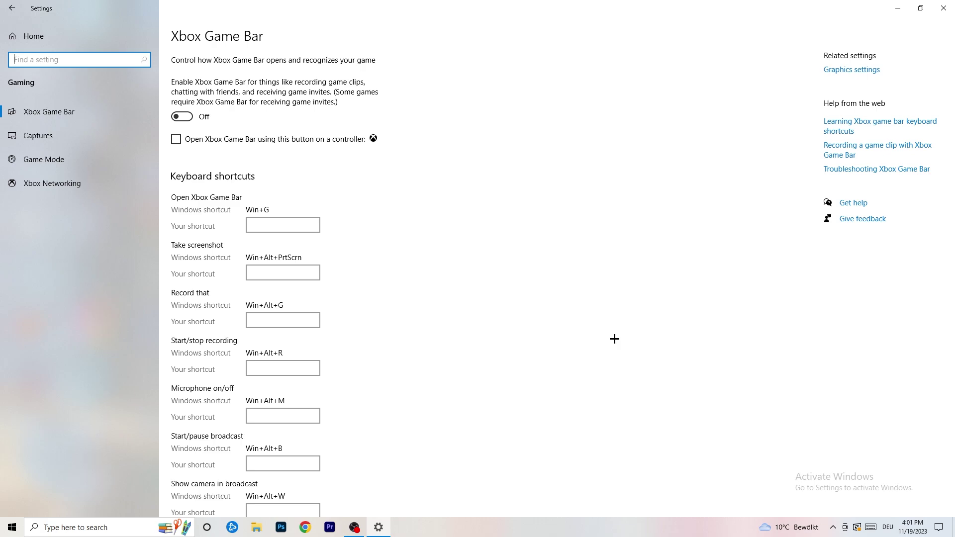
# Review Captures, keeping maximum recording length at 2 hours, then confirm Game Mode is on
pyautogui.click(79, 138)
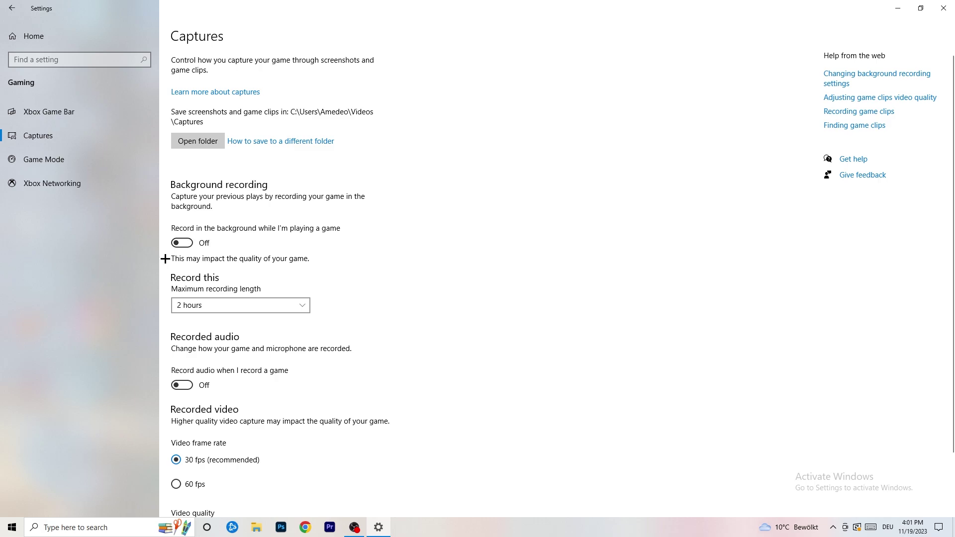
pyautogui.click(232, 306)
pyautogui.click(389, 274)
pyautogui.click(283, 304)
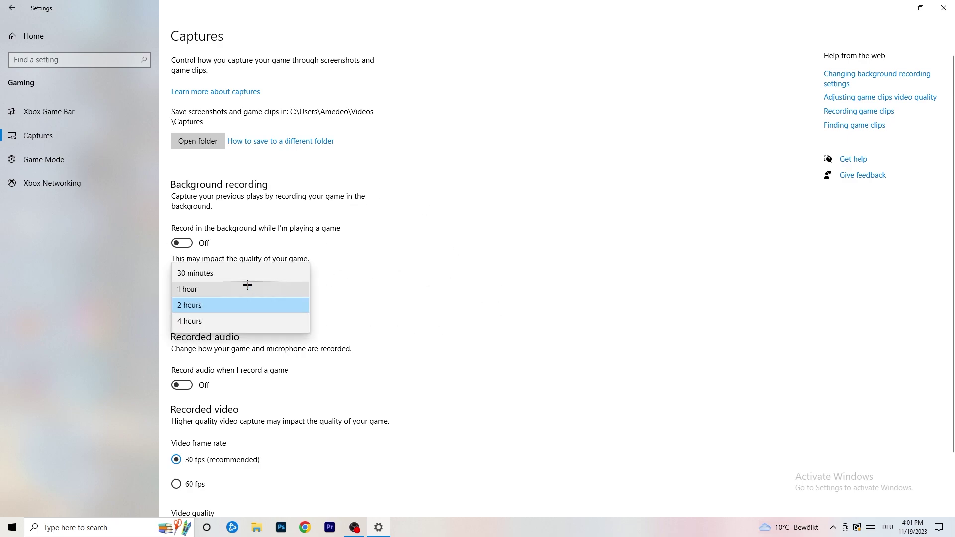
pyautogui.click(611, 248)
pyautogui.scroll(-2, 363, 372)
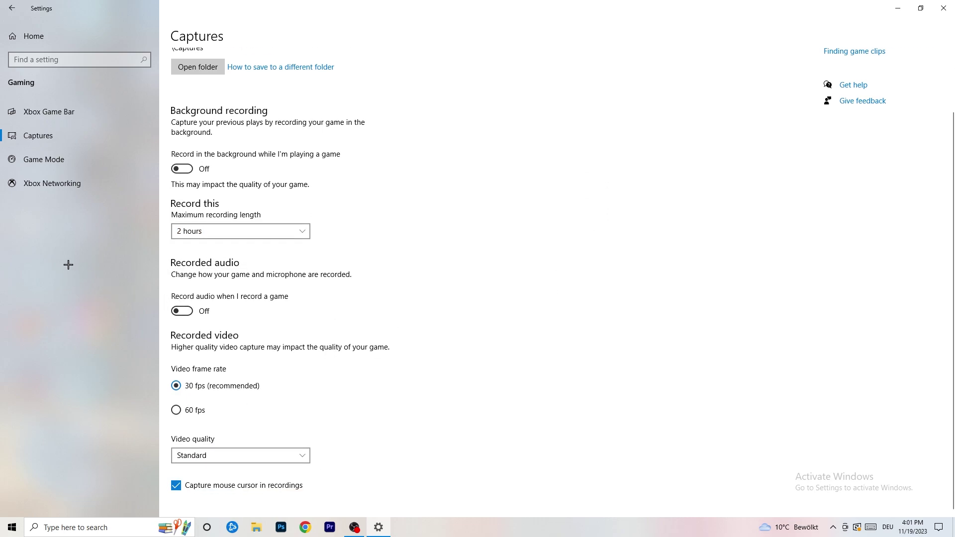
pyautogui.click(68, 158)
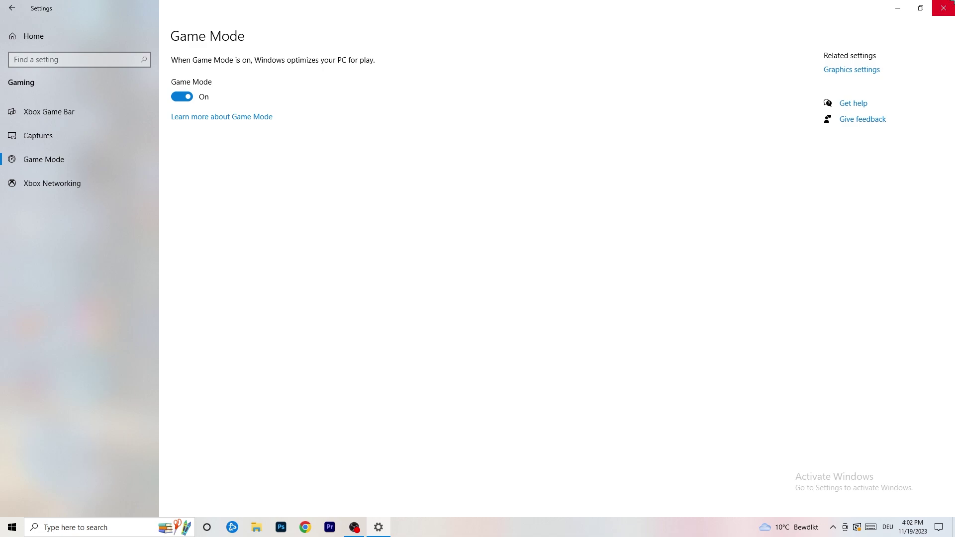
# Close Settings and drag the taskbar to reposition it along the screen edge
pyautogui.click(944, 8)
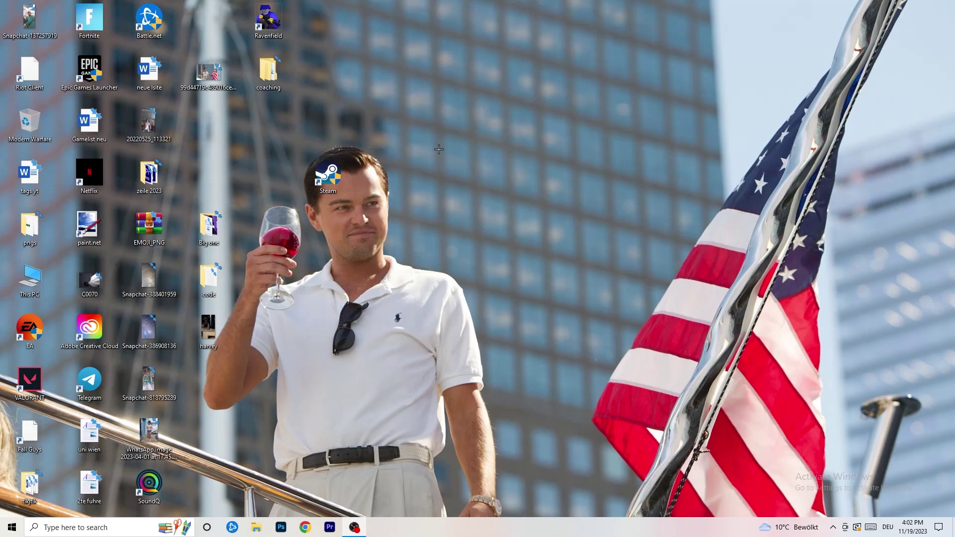
pyautogui.moveTo(464, 525); pyautogui.dragTo(335, 467)
# Launch Task Manager from the taskbar, maximize it, and sort processes by GPU usage
pyautogui.rightClick(461, 529)
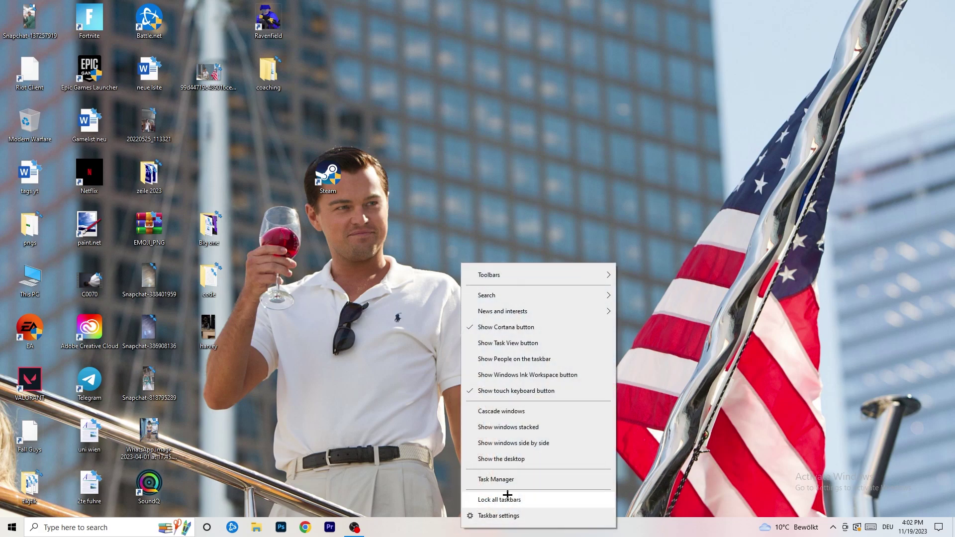
pyautogui.click(513, 480)
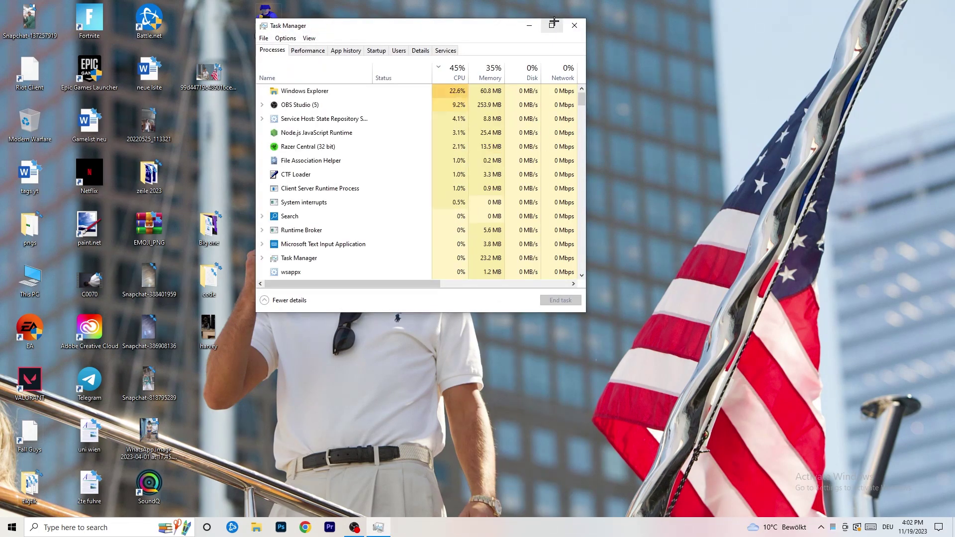
pyautogui.click(551, 25)
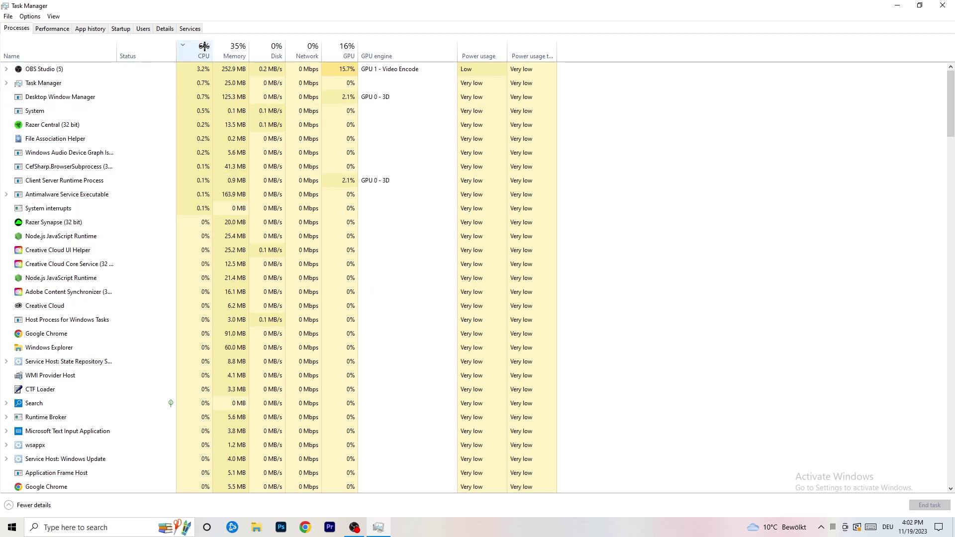
pyautogui.click(348, 46)
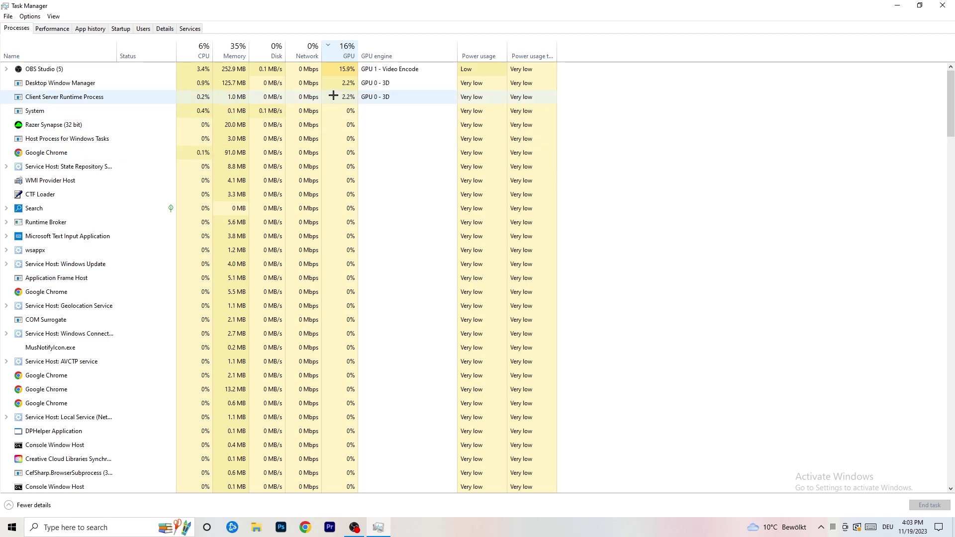
# Sort processes by CPU, select OBS Studio, and switch to the Details tab
pyautogui.rightClick(347, 72)
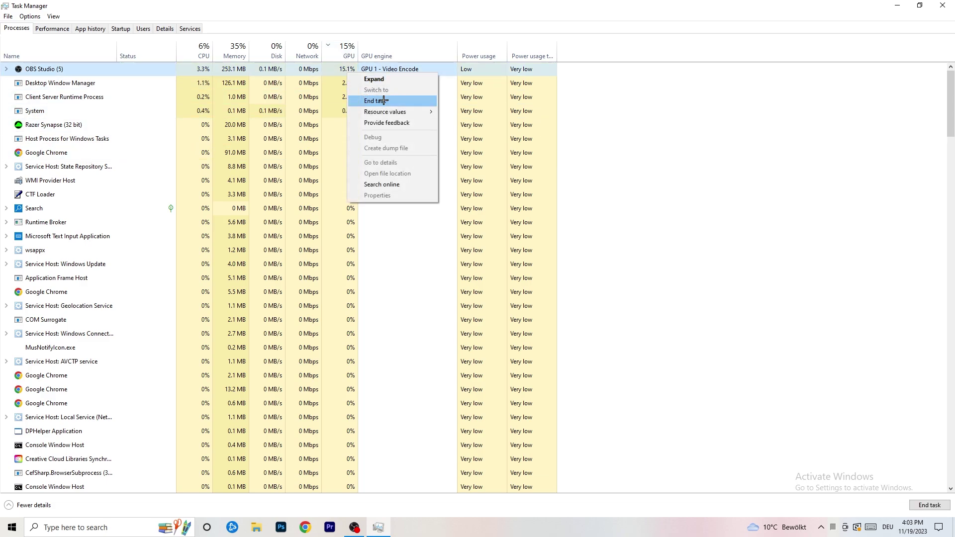
pyautogui.click(782, 90)
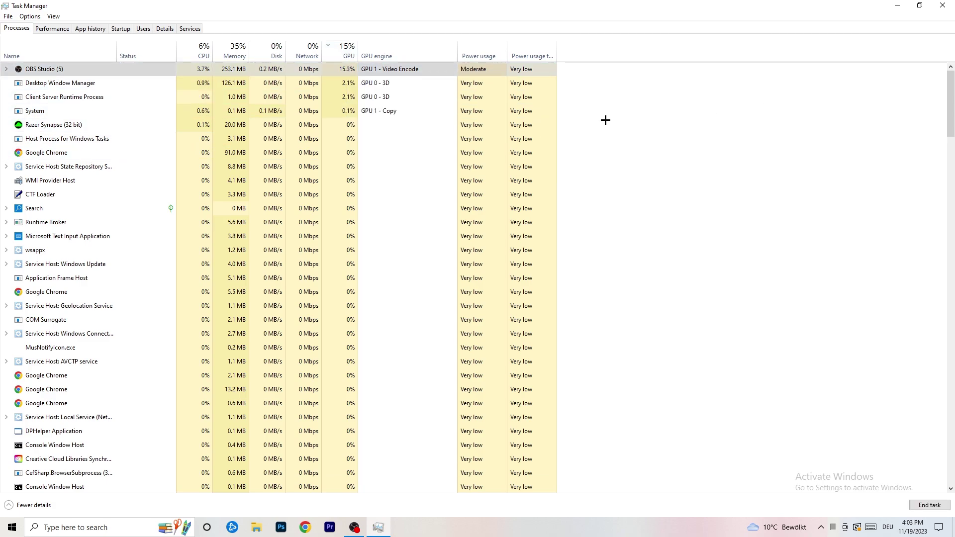
pyautogui.click(208, 46)
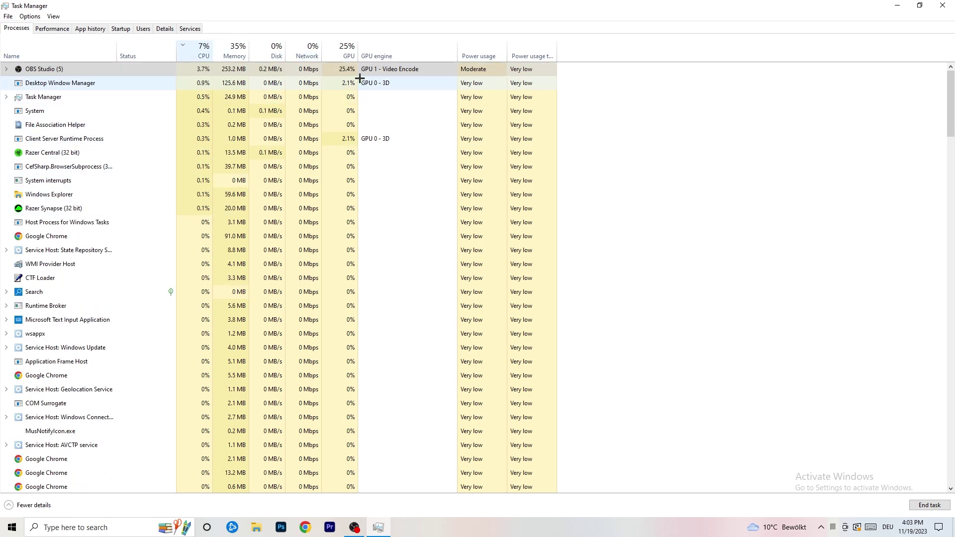
pyautogui.click(312, 68)
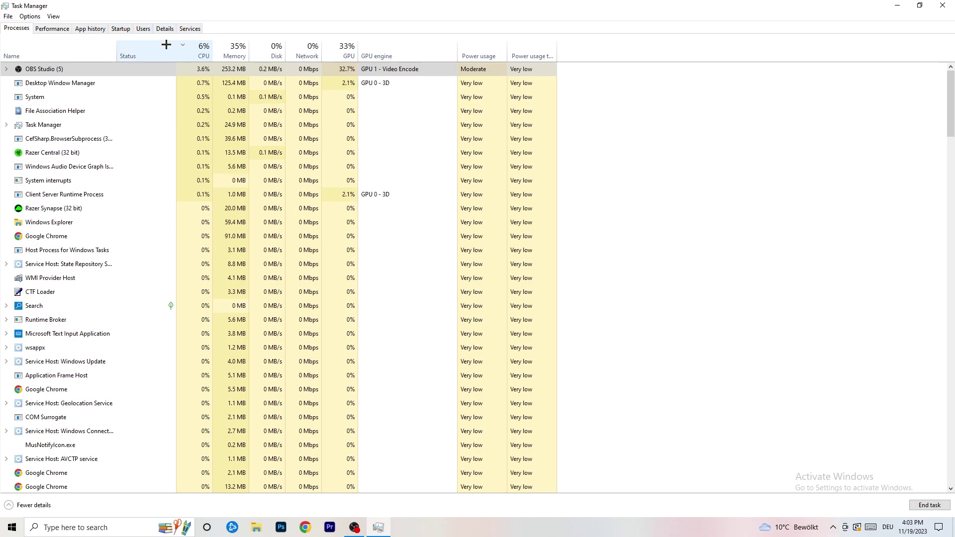
pyautogui.click(166, 28)
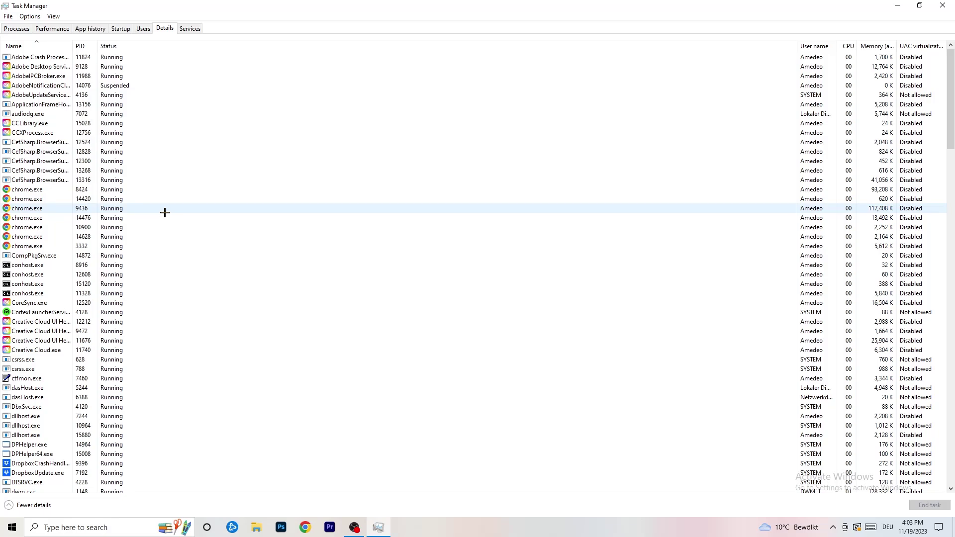
# Check priority options for Creative Cloud process 11676, then show the Startup apps list
pyautogui.scroll(-3, 52, 266)
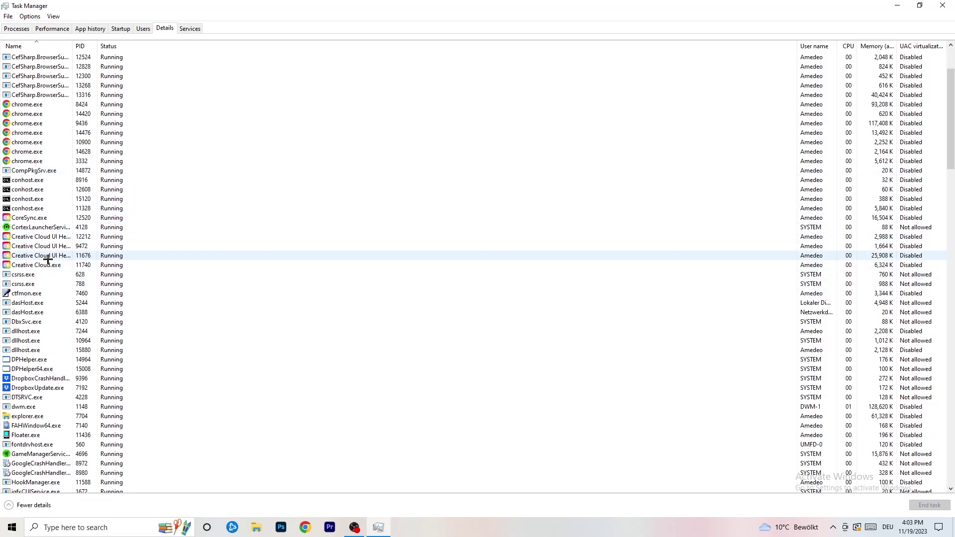
pyautogui.click(40, 256)
pyautogui.rightClick(40, 256)
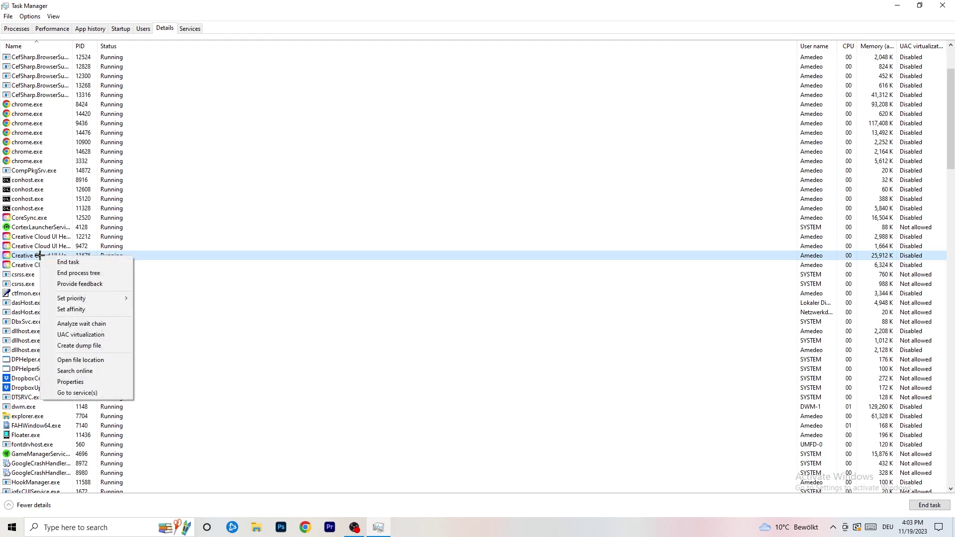
pyautogui.moveTo(81, 298)
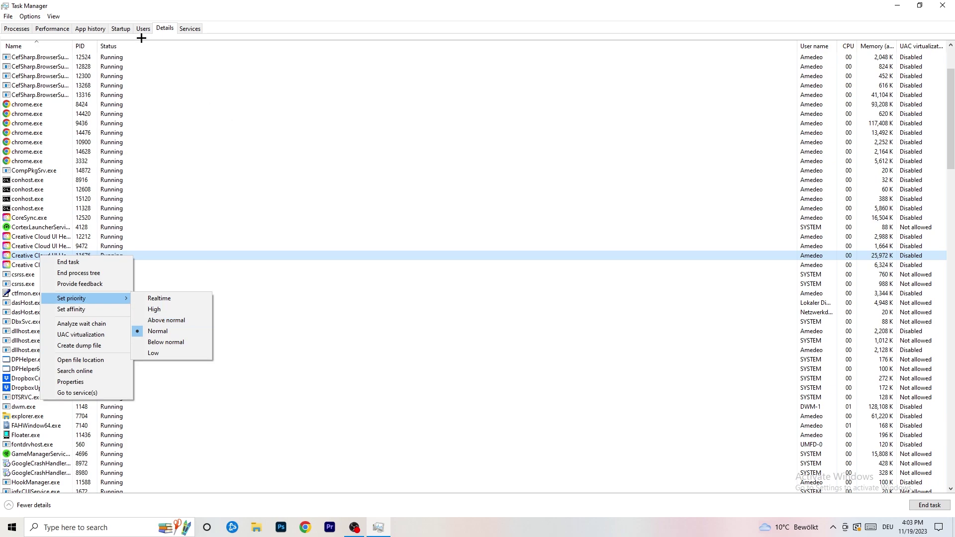
pyautogui.click(121, 29)
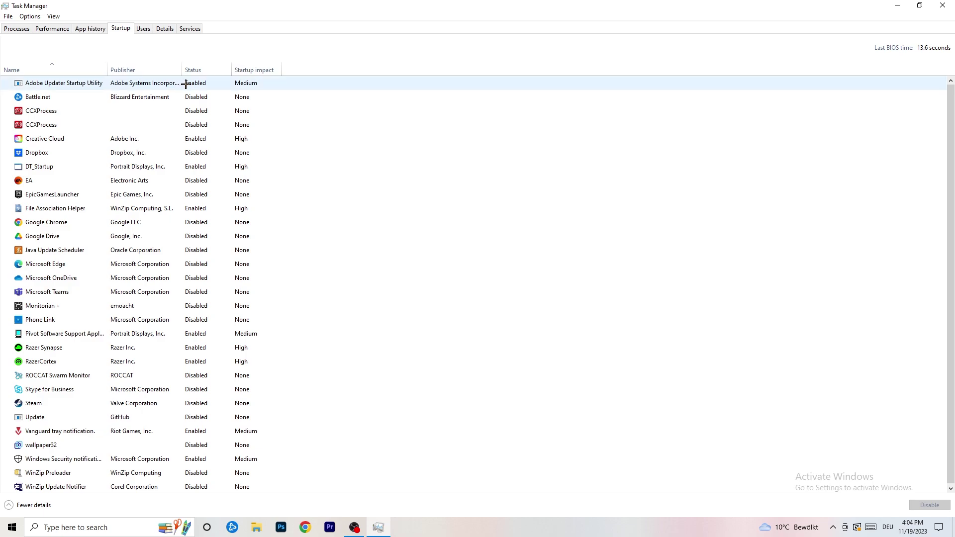
# Leave DT_Startup enabled and minimise Task Manager to reveal the desktop
pyautogui.rightClick(217, 163)
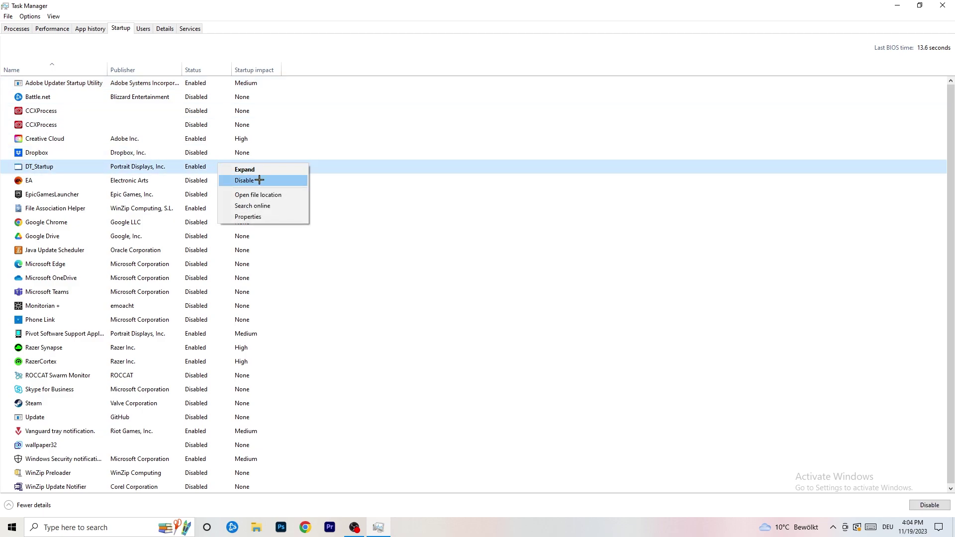
pyautogui.click(537, 49)
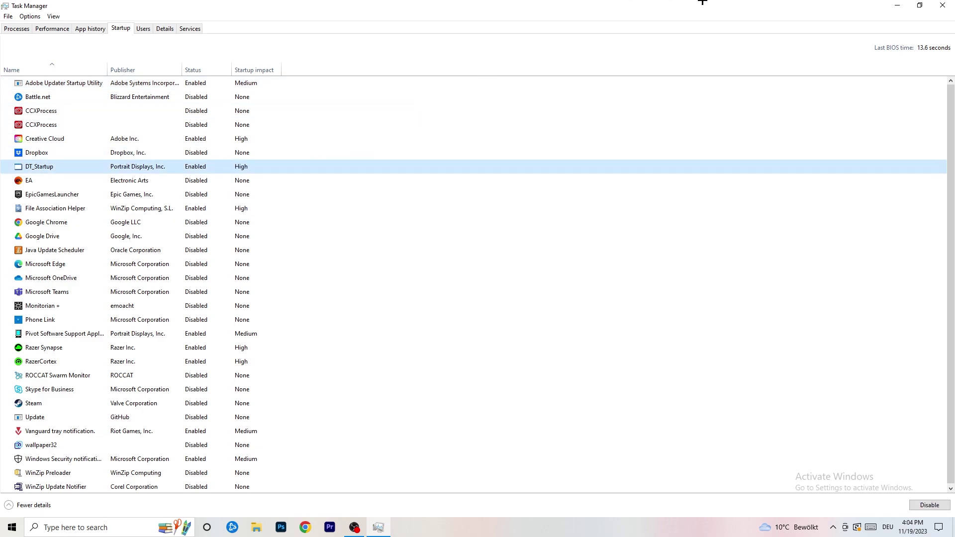
pyautogui.click(899, 4)
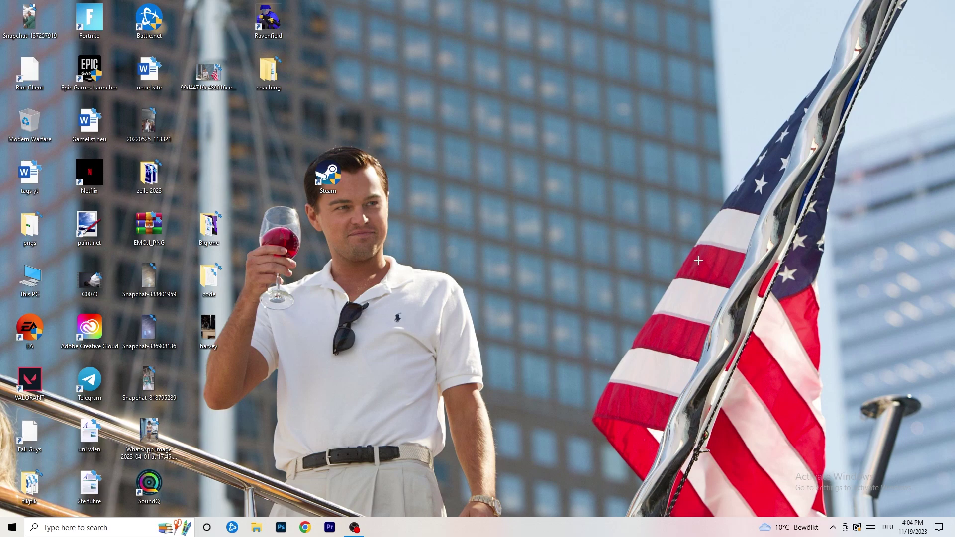
# Open System Display settings and keep scaling at 100% with 1920 × 1080 resolution
pyautogui.click(7, 531)
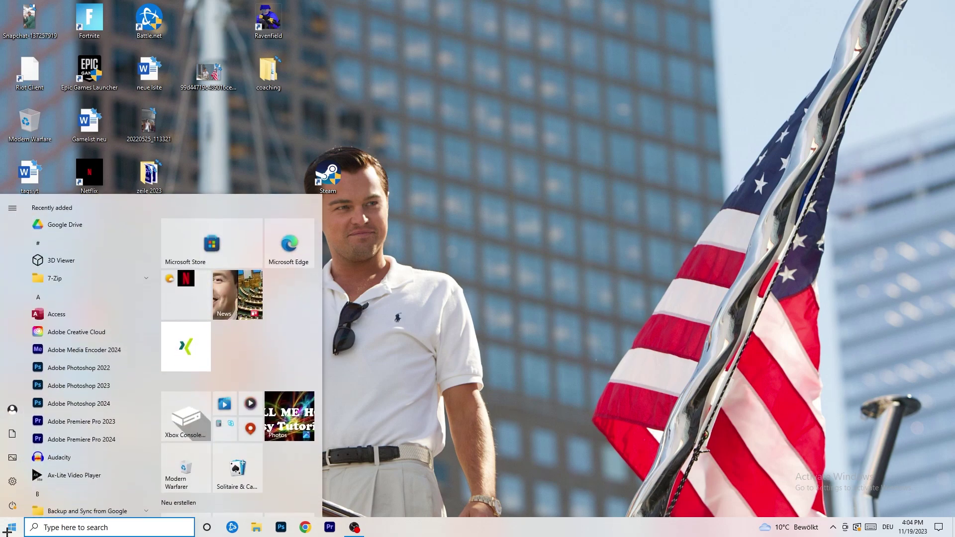
pyautogui.click(12, 482)
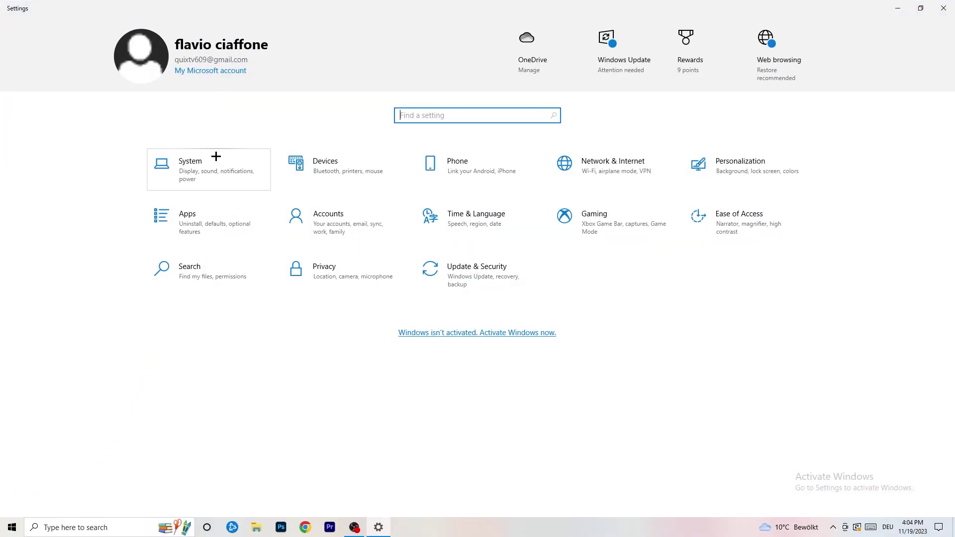
pyautogui.click(225, 161)
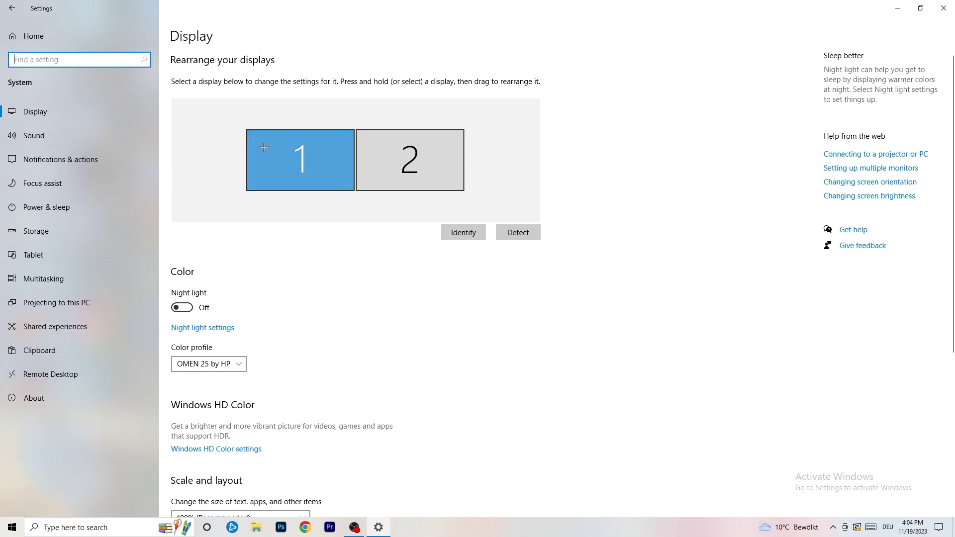
pyautogui.scroll(-5, 347, 181)
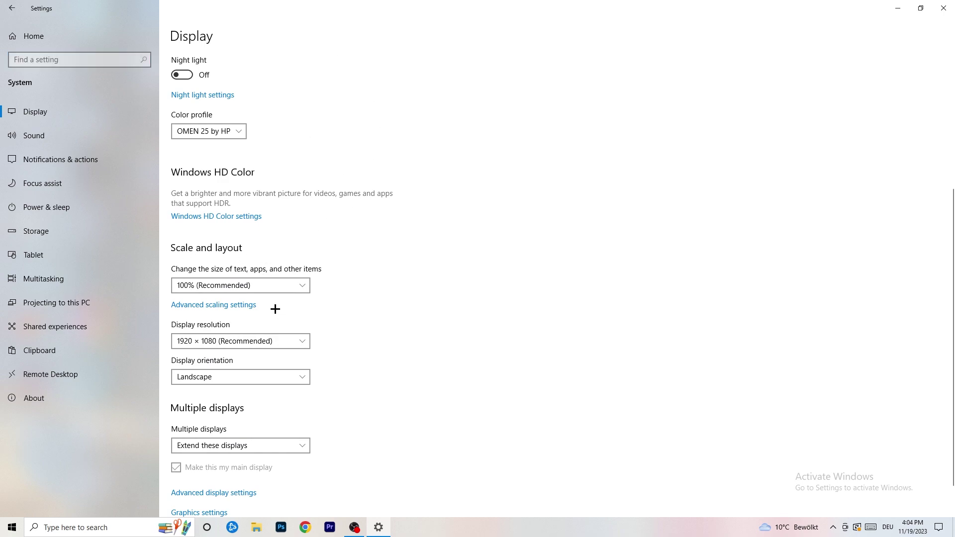
pyautogui.click(275, 285)
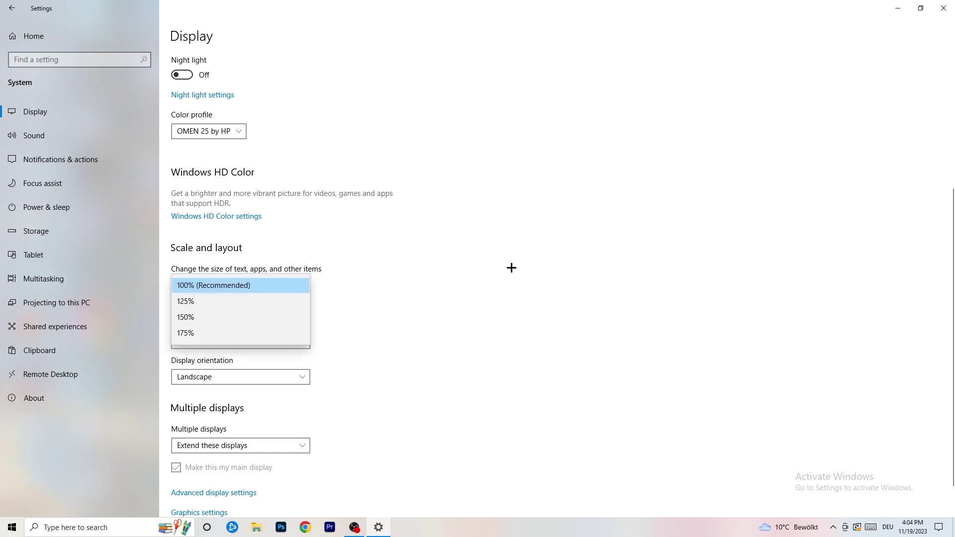
pyautogui.click(492, 264)
pyautogui.scroll(-1, 407, 274)
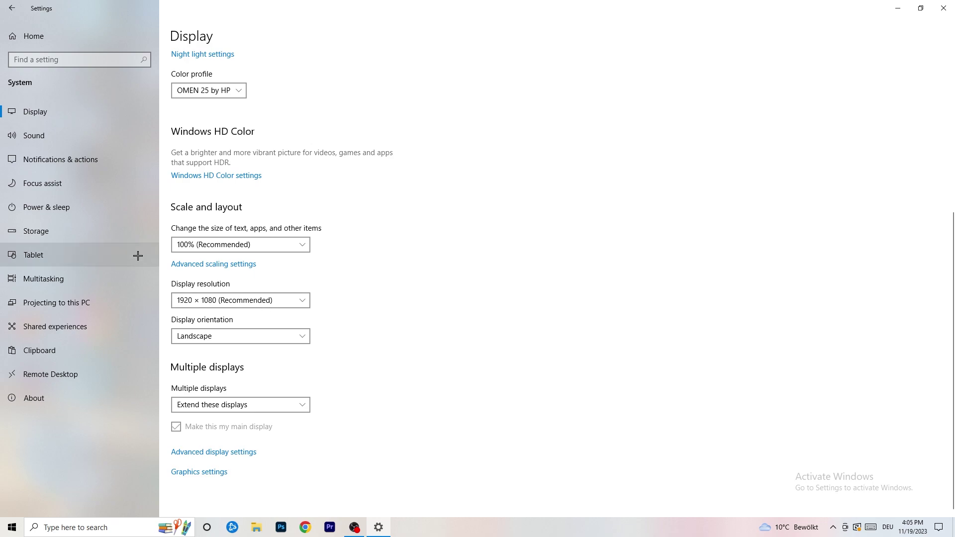
# Review the additional power plans in Power Options, then close it back to Power & sleep
pyautogui.click(74, 211)
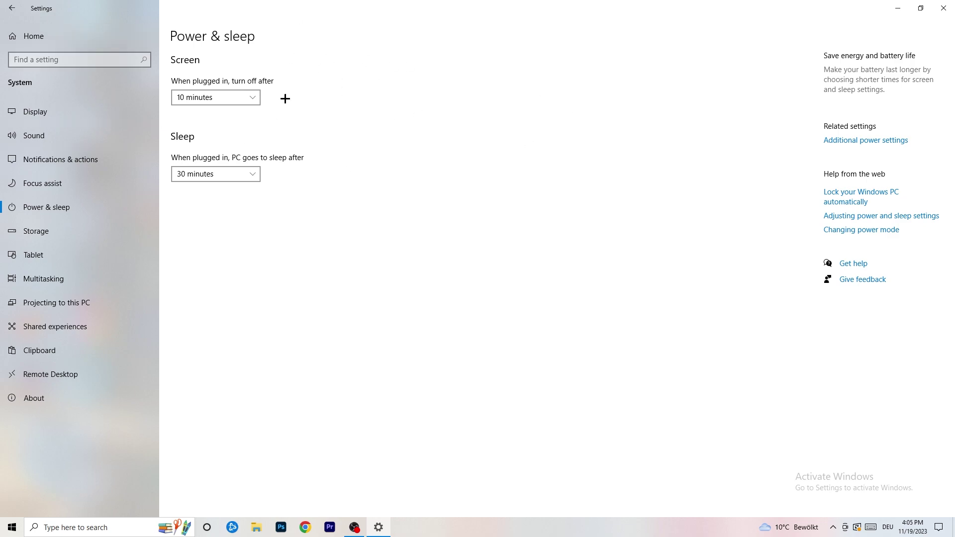
pyautogui.click(865, 143)
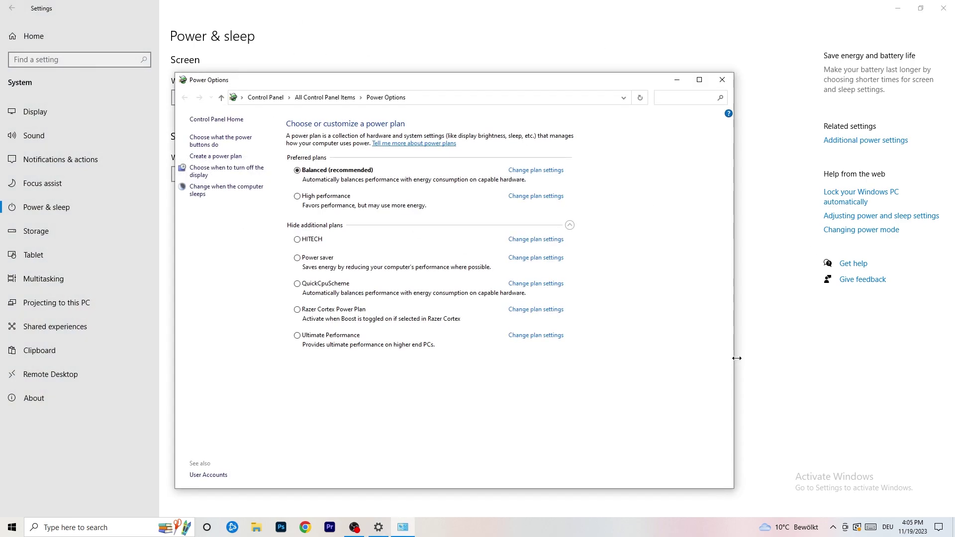
pyautogui.click(570, 226)
pyautogui.click(570, 227)
pyautogui.click(725, 82)
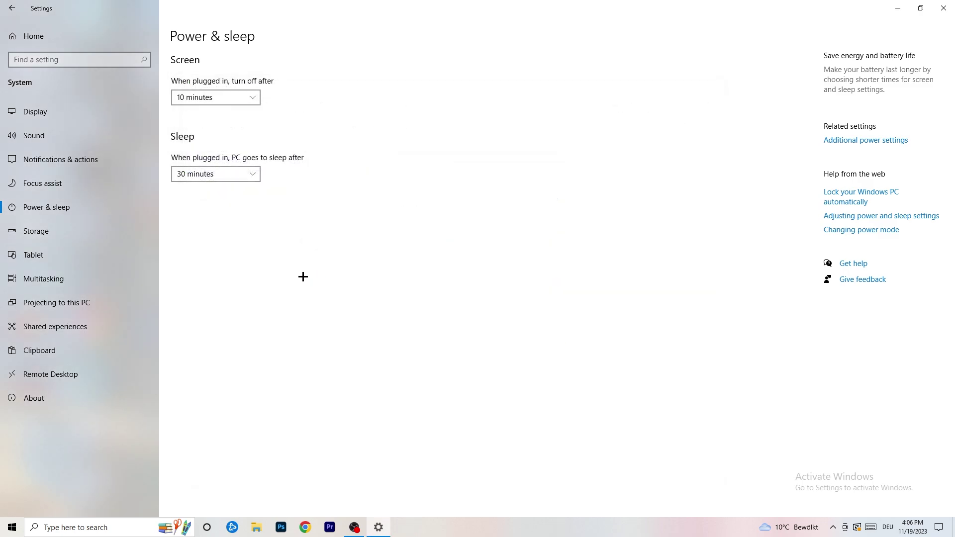
# In Storage Sense settings, enable deleting temporary files that apps aren't using
pyautogui.click(66, 238)
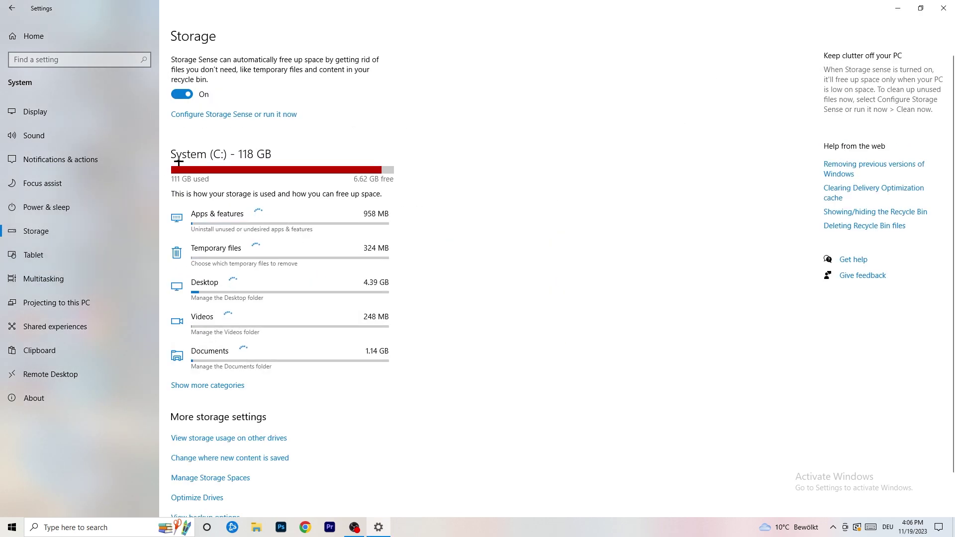
pyautogui.click(240, 115)
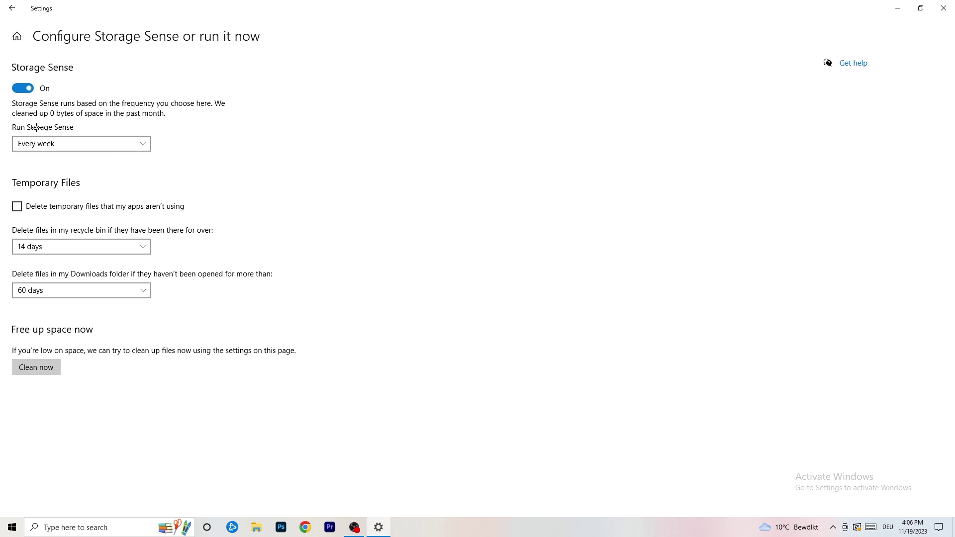
pyautogui.click(58, 206)
# Check the cleanup intervals, leaving Recycle Bin at 14 days and Downloads at 60 days
pyautogui.click(73, 247)
pyautogui.click(252, 243)
pyautogui.press('space')
pyautogui.click(285, 224)
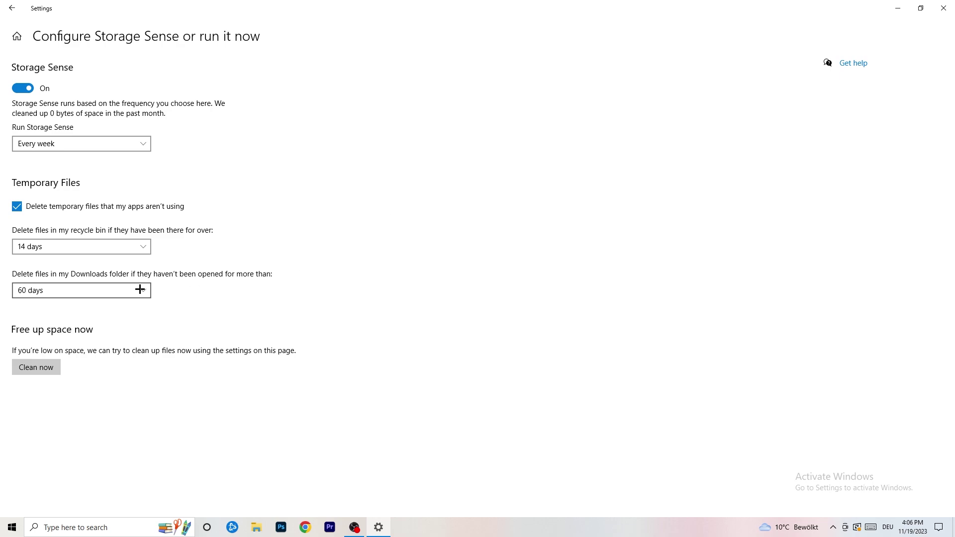
pyautogui.click(88, 291)
pyautogui.click(375, 226)
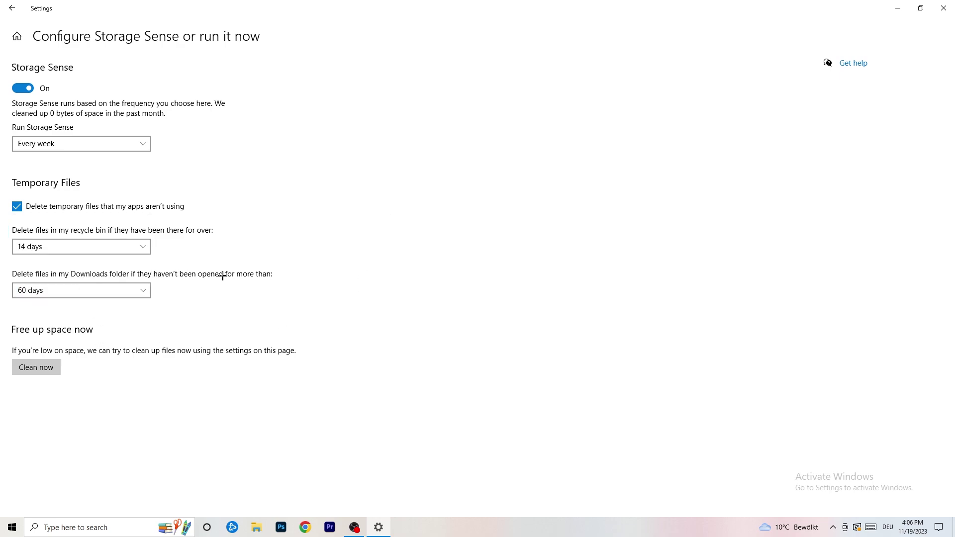
pyautogui.click(97, 299)
pyautogui.click(469, 243)
# Review the pending restart under Update & Security's Windows Update, then close Settings
pyautogui.click(12, 8)
pyautogui.click(30, 34)
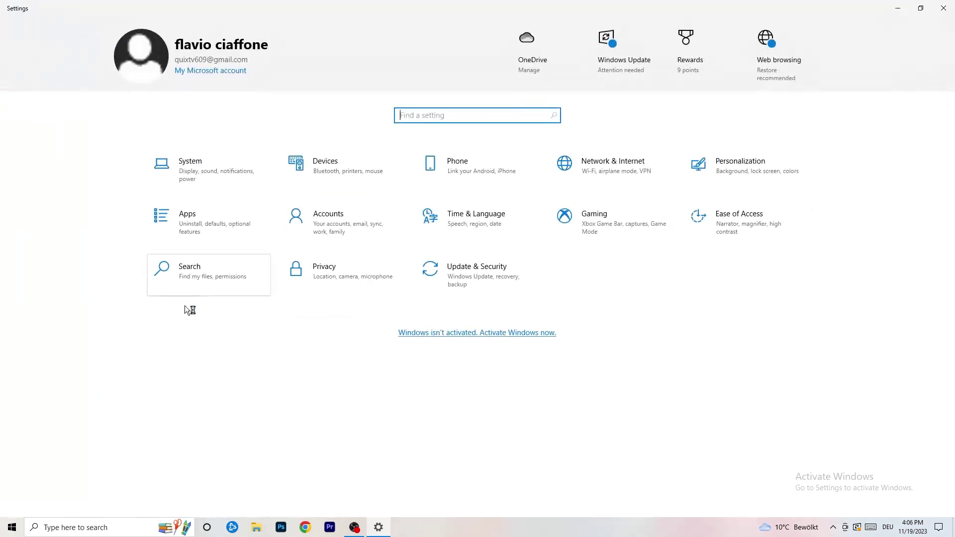
pyautogui.click(470, 280)
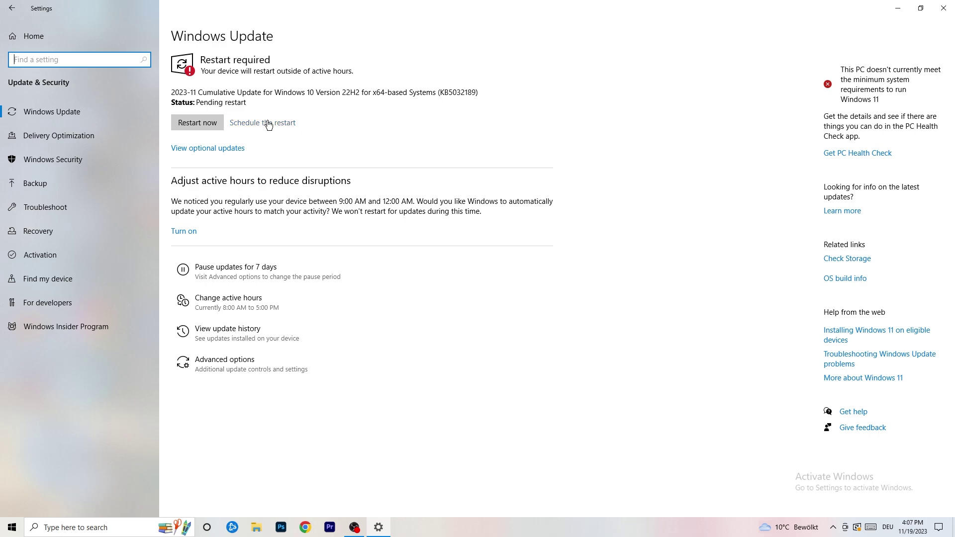
pyautogui.click(943, 8)
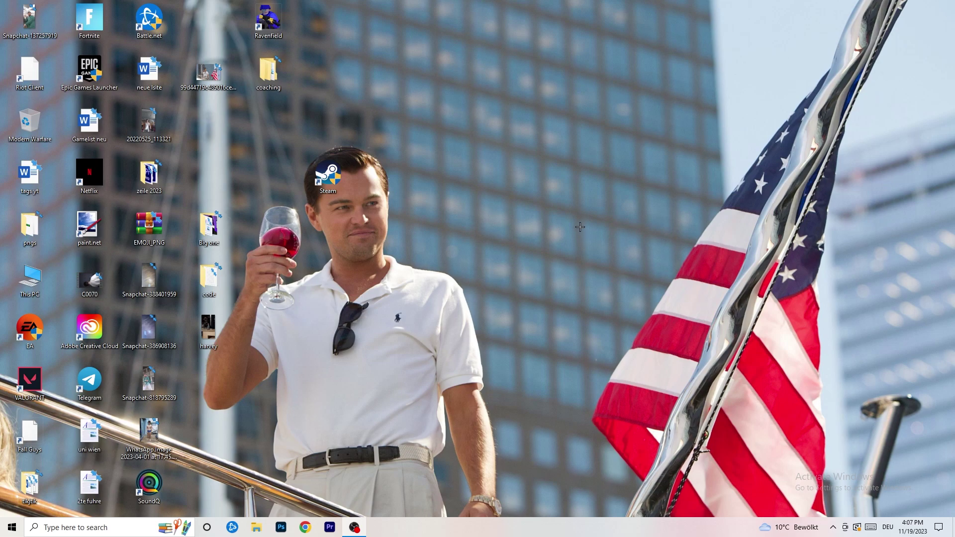
pyautogui.rightClick(579, 210)
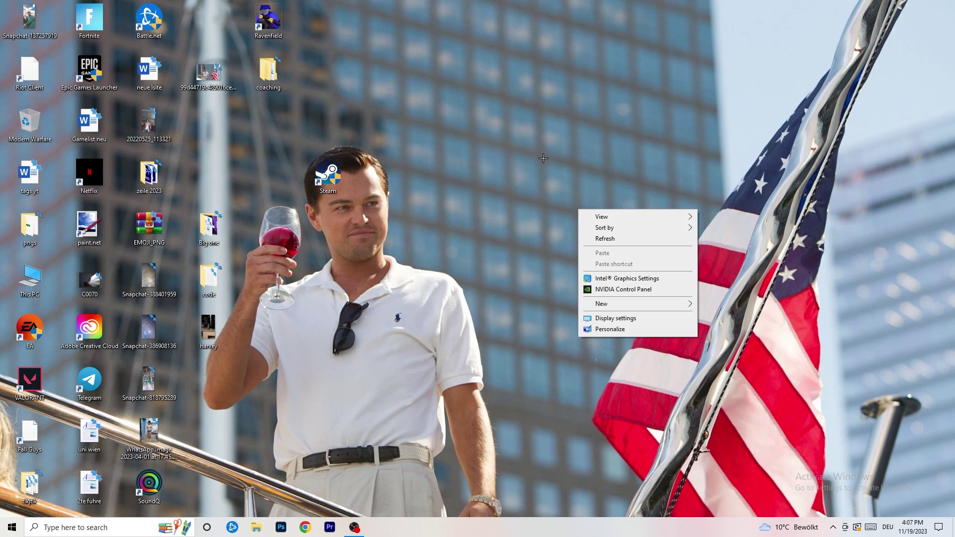
pyautogui.click(637, 291)
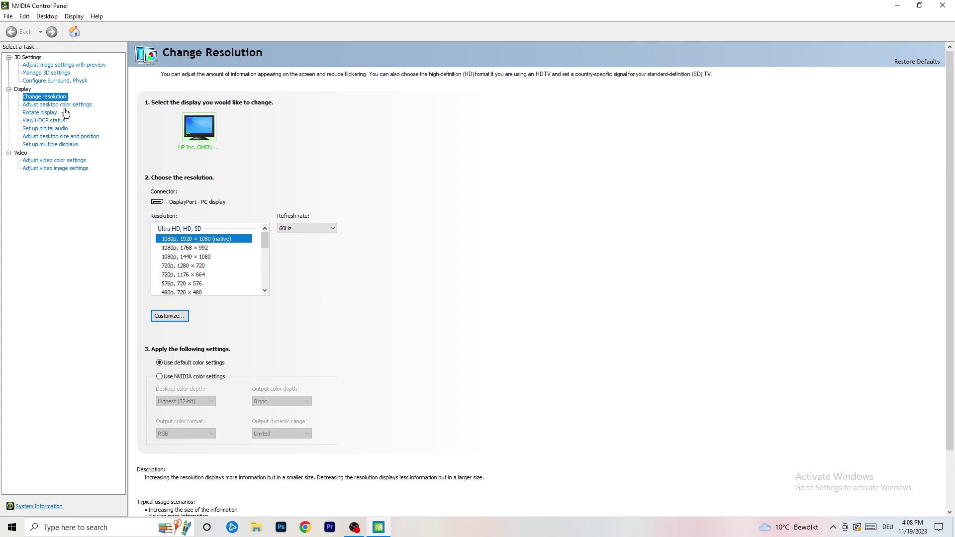
pyautogui.click(52, 65)
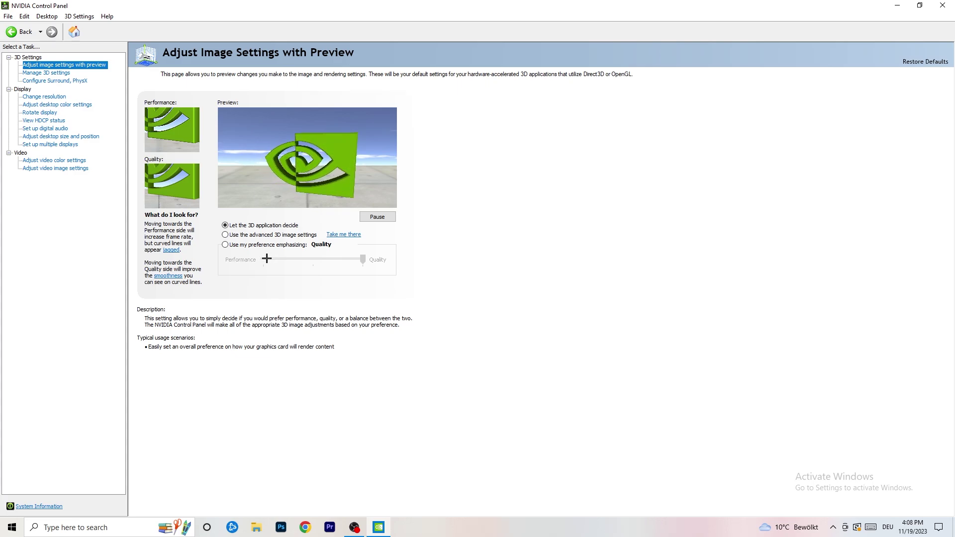
pyautogui.click(943, 5)
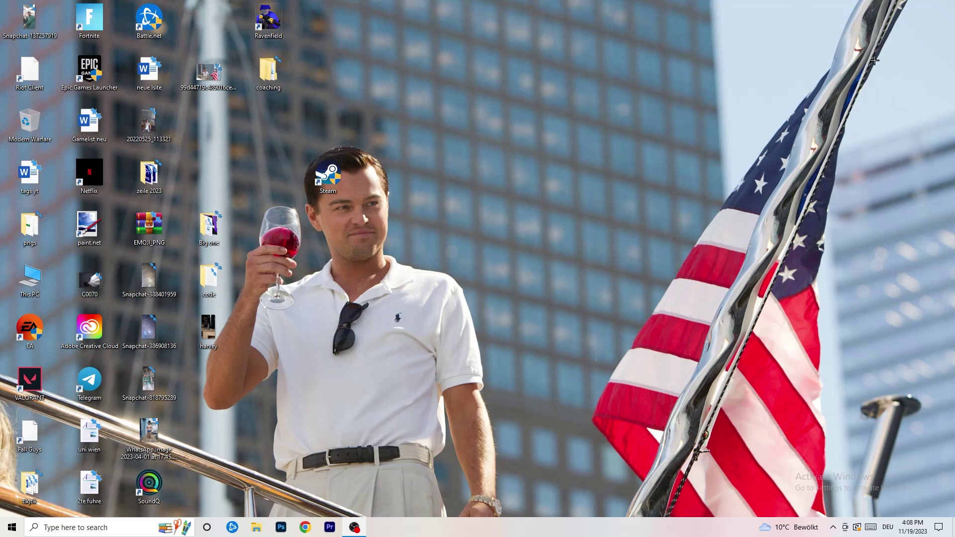